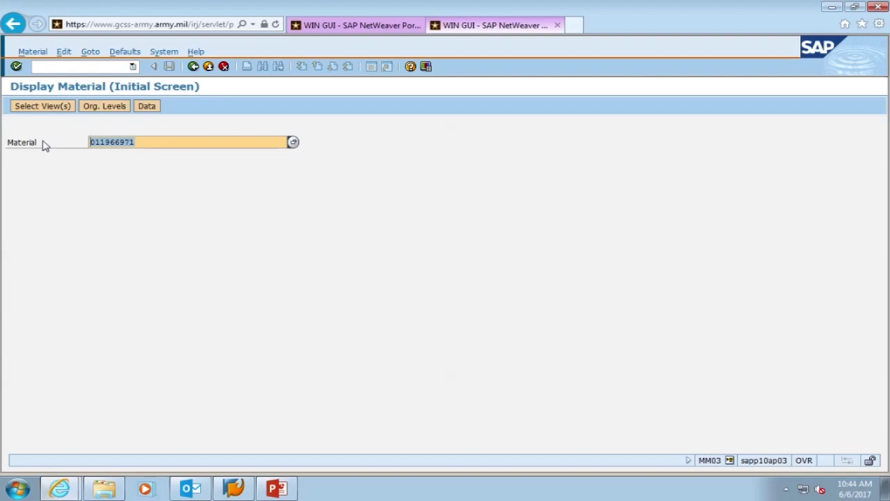
Step: Enter material 012094436 and confirm plant 2000 in the Organizational Levels dialog
{"action": "type", "text": "01"}
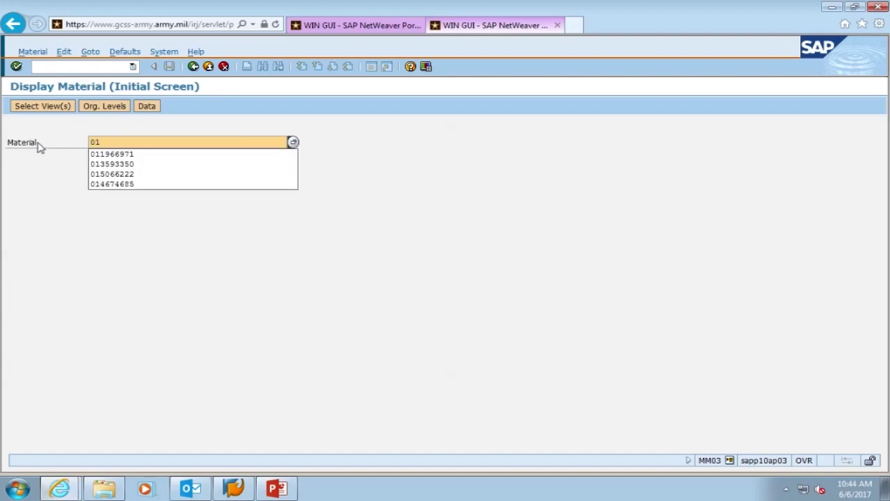
{"action": "type", "text": "209"}
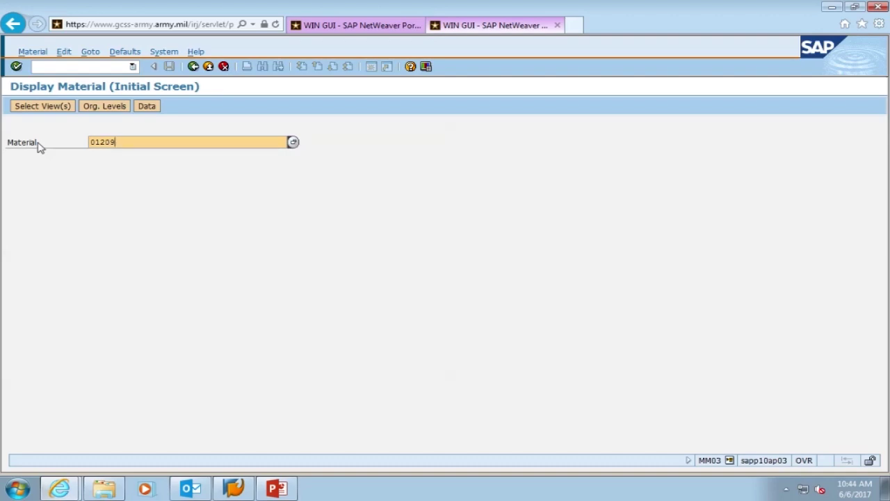
{"action": "type", "text": "4436"}
{"action": "key", "text": "Return"}
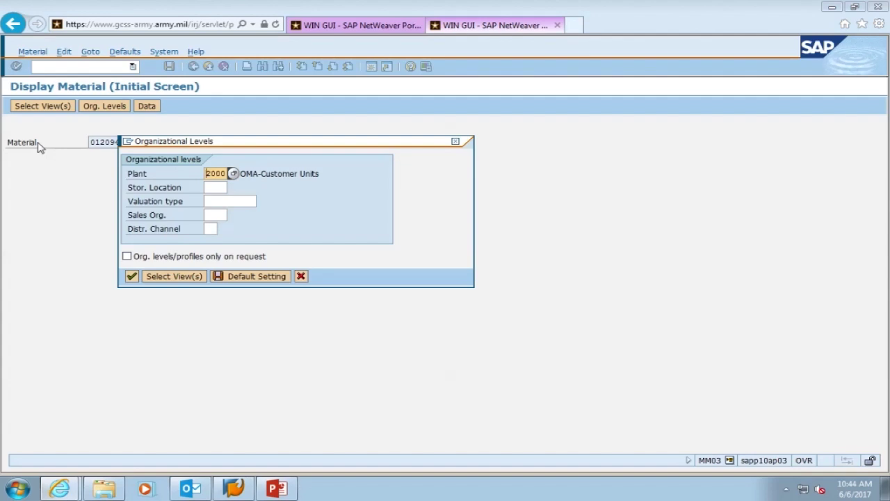
{"action": "key", "text": "Return"}
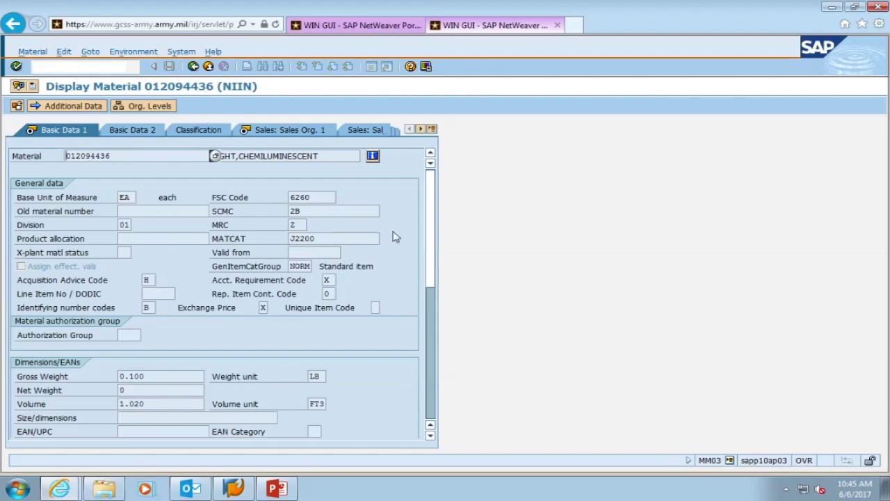
Step: Scroll through Basic Data 1, then show the Additional Data descriptions (EN: LIGHT,CHEMILUMINESCENT)
{"action": "scroll", "coordinate": [393, 238], "scroll_direction": "down", "scroll_amount": 1}
{"action": "scroll", "coordinate": [393, 237], "scroll_direction": "down", "scroll_amount": 5}
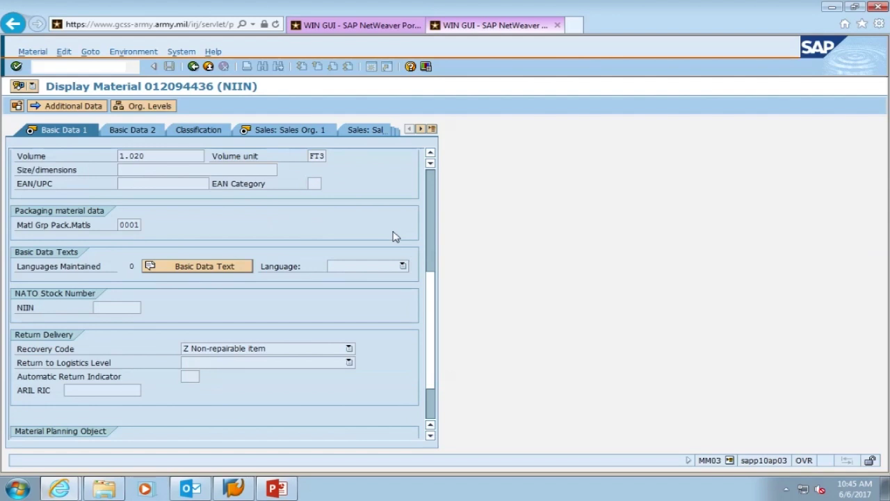
{"action": "scroll", "coordinate": [392, 237], "scroll_direction": "up", "scroll_amount": 6}
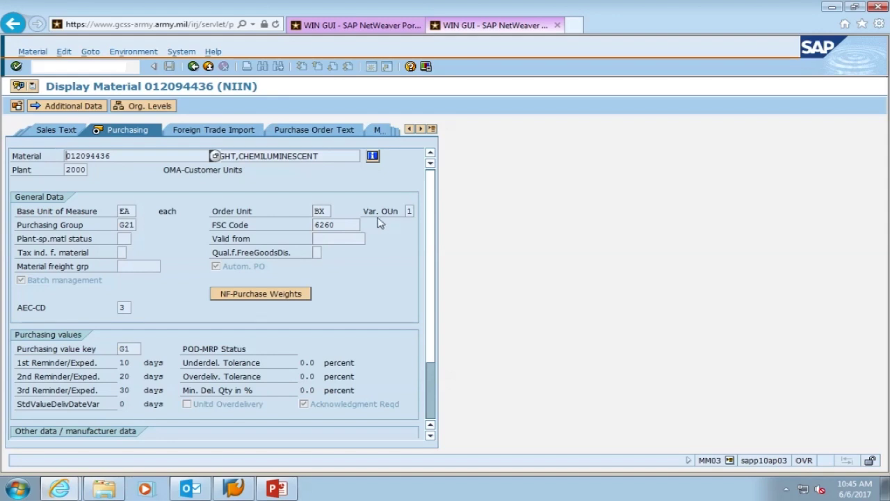
{"action": "left_click", "coordinate": [84, 108]}
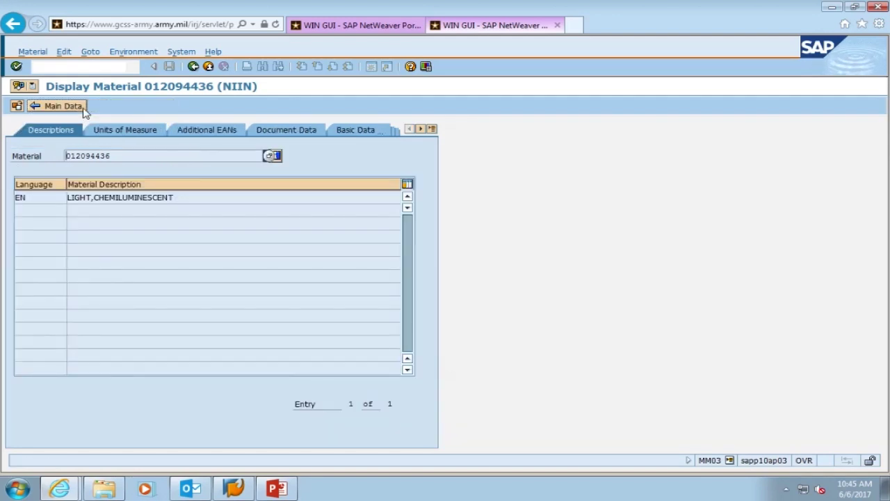
{"action": "left_click", "coordinate": [124, 135]}
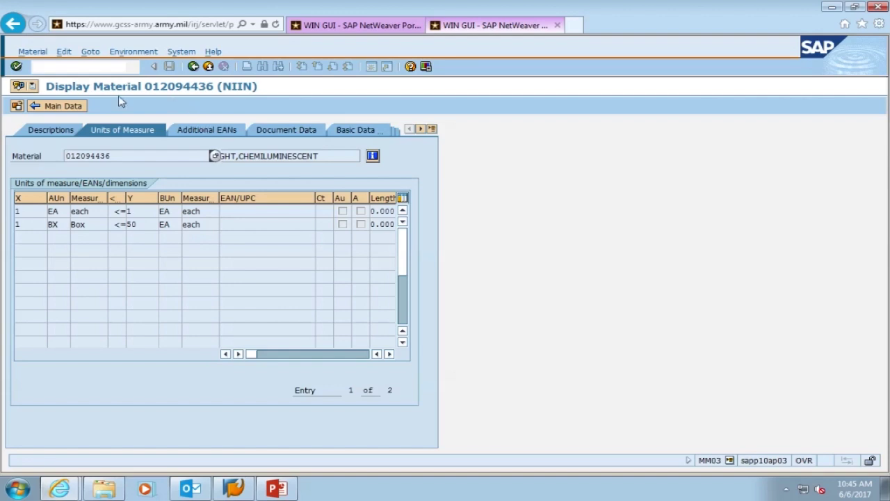
{"action": "left_click", "coordinate": [62, 106]}
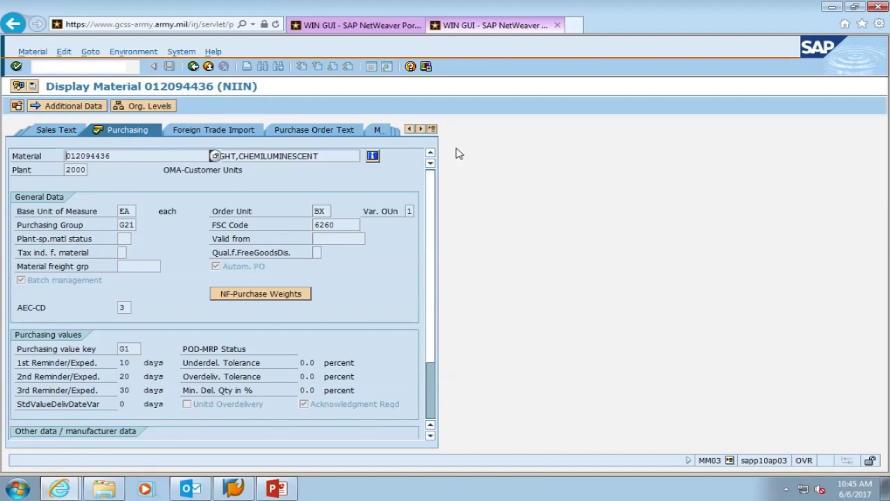
{"action": "key", "text": "Return"}
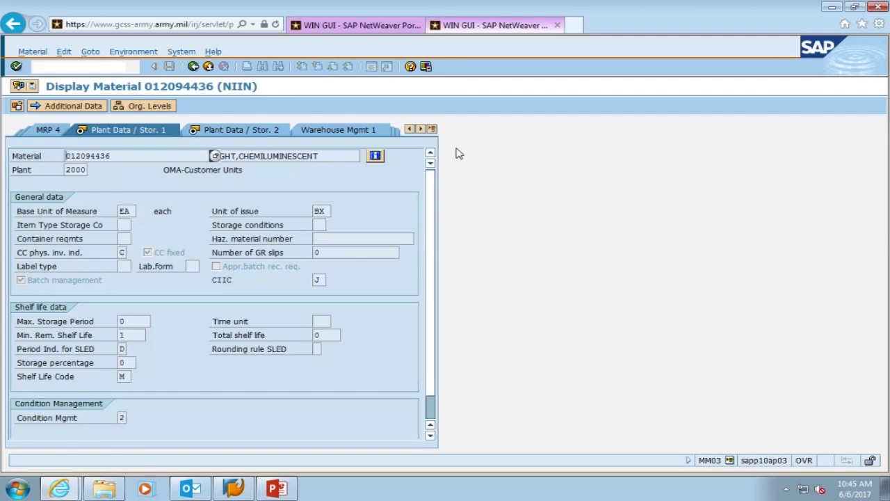
Step: List the three Condition Mgmt values on Plant Data / Stor. 1, move the list aside, then close it
{"action": "scroll", "coordinate": [408, 381], "scroll_direction": "down", "scroll_amount": 2}
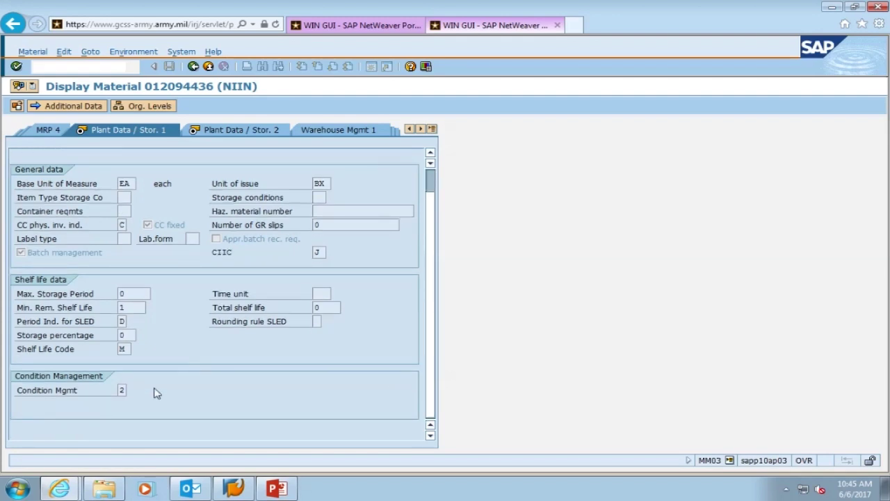
{"action": "left_click", "coordinate": [129, 390]}
{"action": "left_click", "coordinate": [131, 392]}
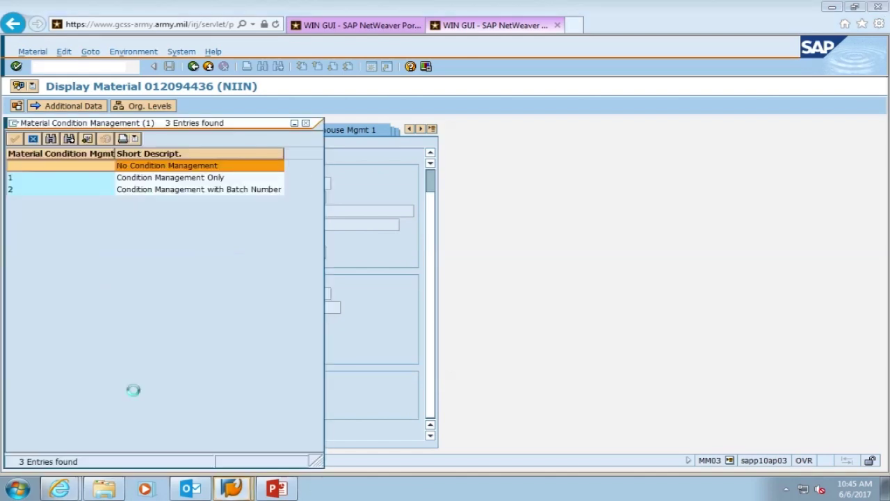
{"action": "left_click_drag", "start_coordinate": [195, 123], "coordinate": [697, 114]}
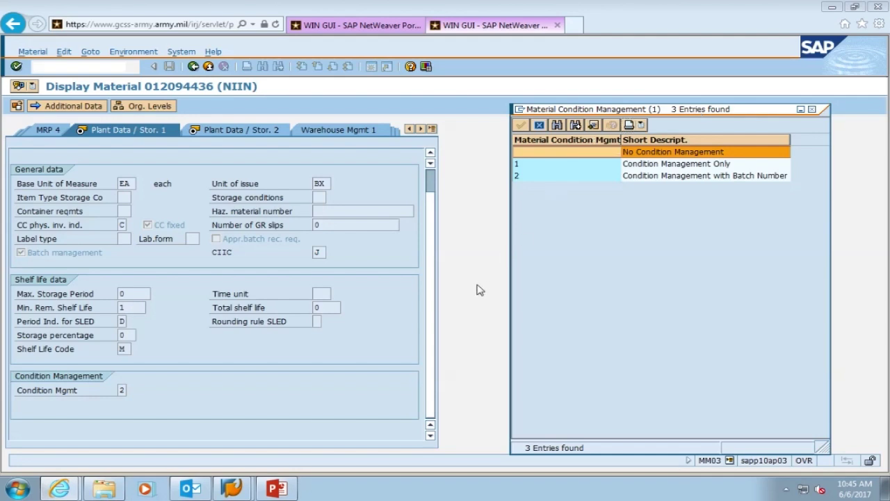
{"action": "left_click", "coordinate": [815, 111]}
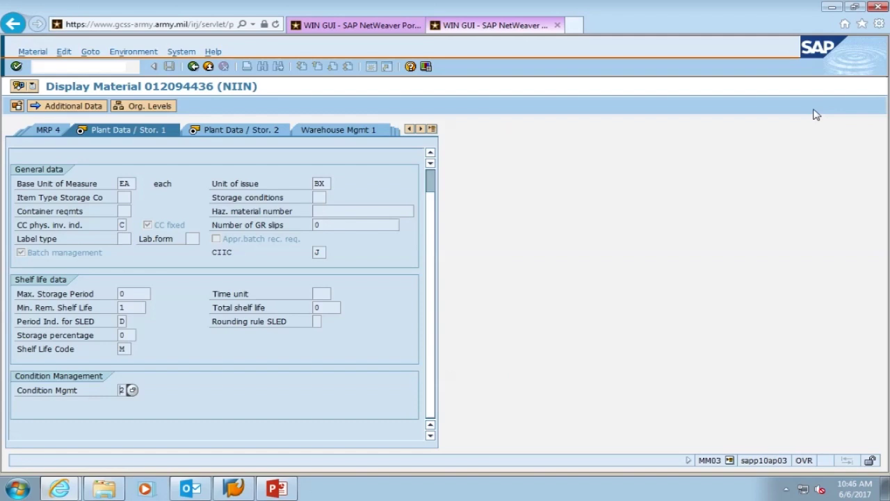
Step: Advance to Plant Data / Stor. 2, showing gross weight 0.100 LB and volume 1.020 FT3
{"action": "key", "text": "Return"}
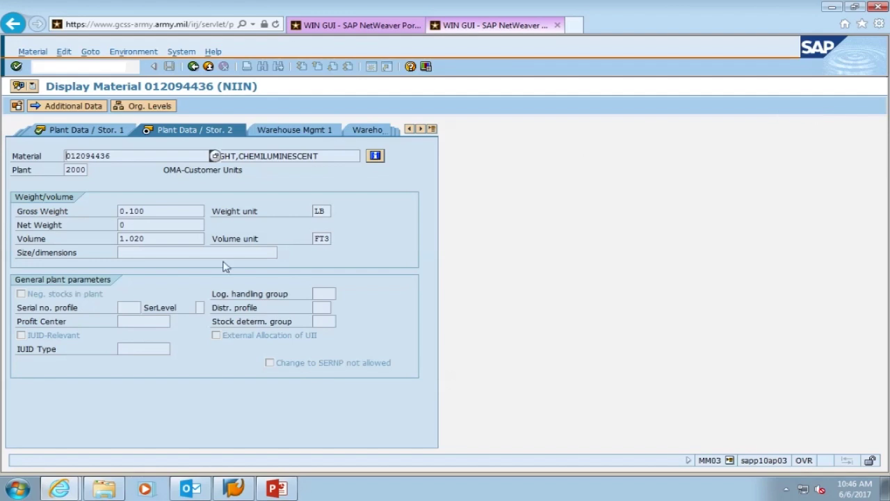
Step: Step past Accounting 2 and confirm Yes to exit to the Display Material initial screen
{"action": "key", "text": "Return"}
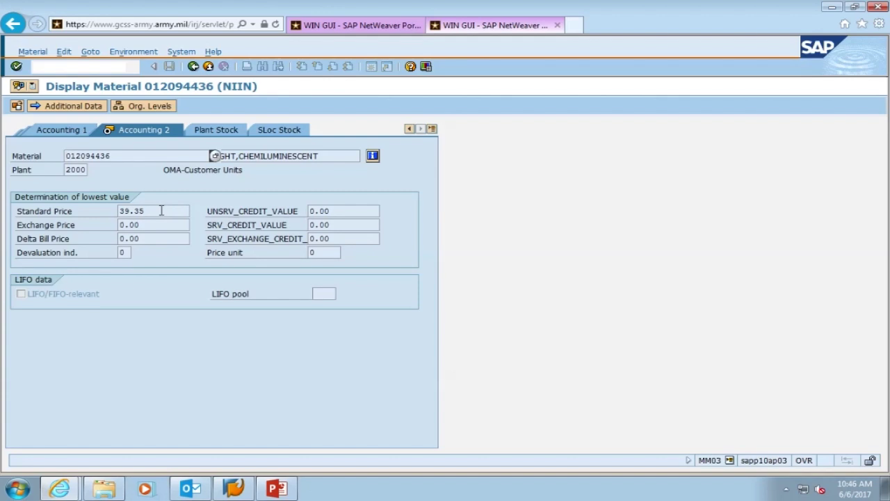
{"action": "key", "text": "Return"}
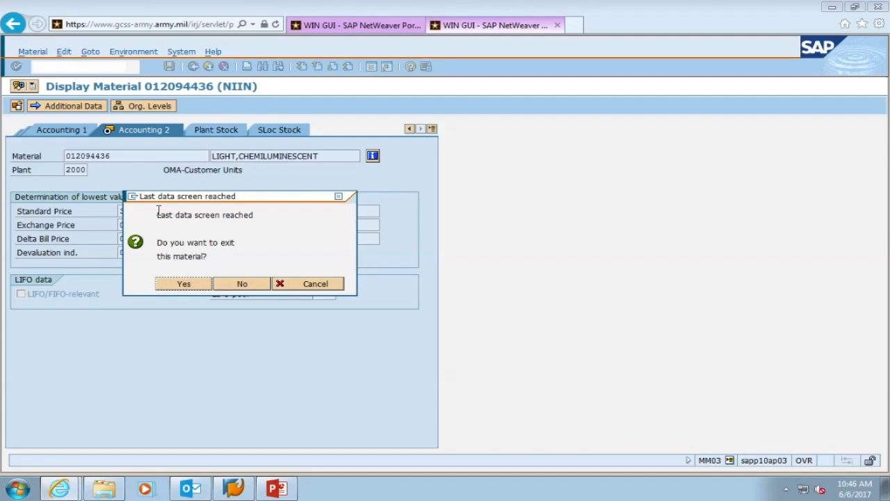
{"action": "left_click", "coordinate": [183, 283]}
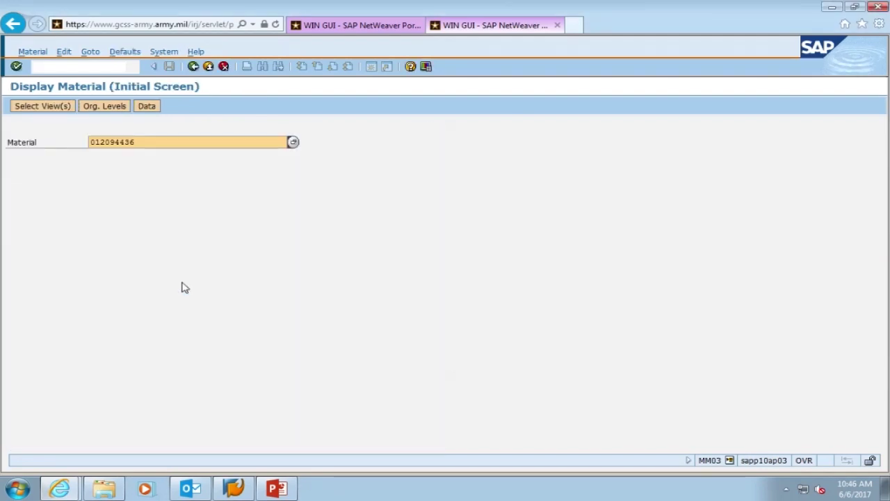
Step: Replace the material number with 014473890 and accept plant 2000 to open its Basic Data 1
{"action": "left_click", "coordinate": [190, 146]}
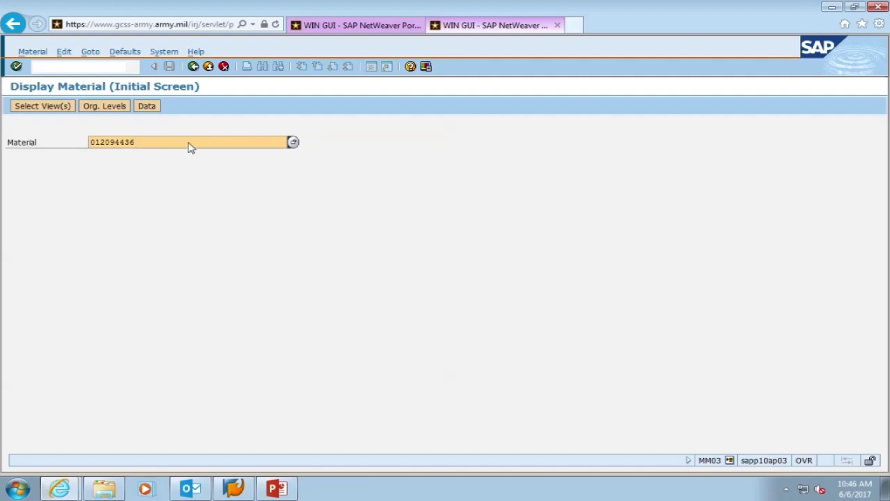
{"action": "key", "text": "BackSpace"}
{"action": "key", "text": "BackSpace"}
{"action": "key", "text": "BackSpace"}
{"action": "key", "text": "BackSpace"}
{"action": "key", "text": "BackSpace"}
{"action": "key", "text": "BackSpace"}
{"action": "key", "text": "BackSpace"}
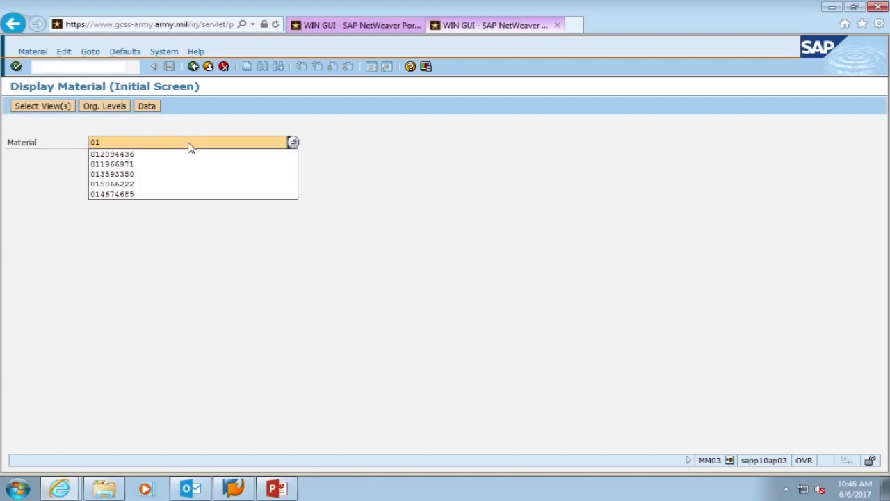
{"action": "type", "text": "4473890"}
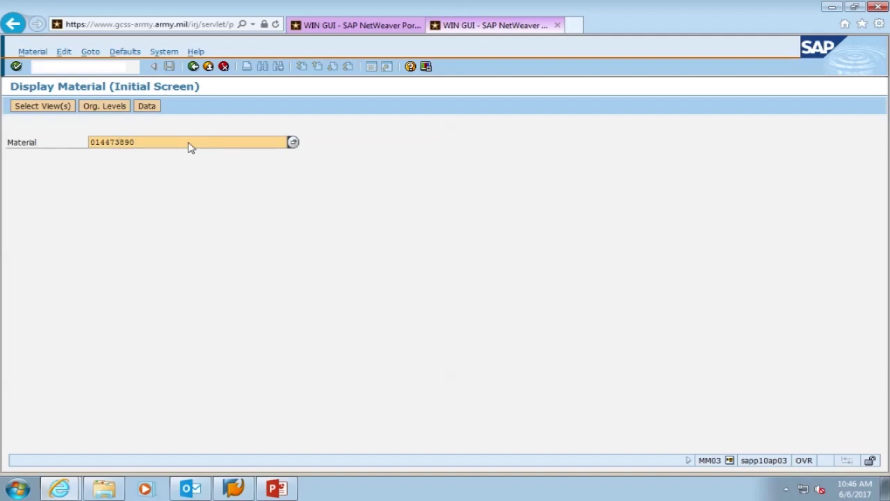
{"action": "key", "text": "Return"}
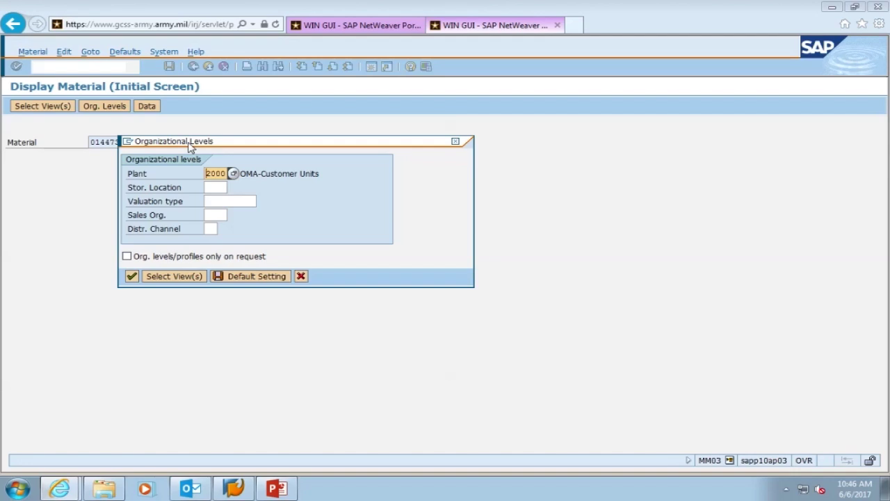
{"action": "key", "text": "Return"}
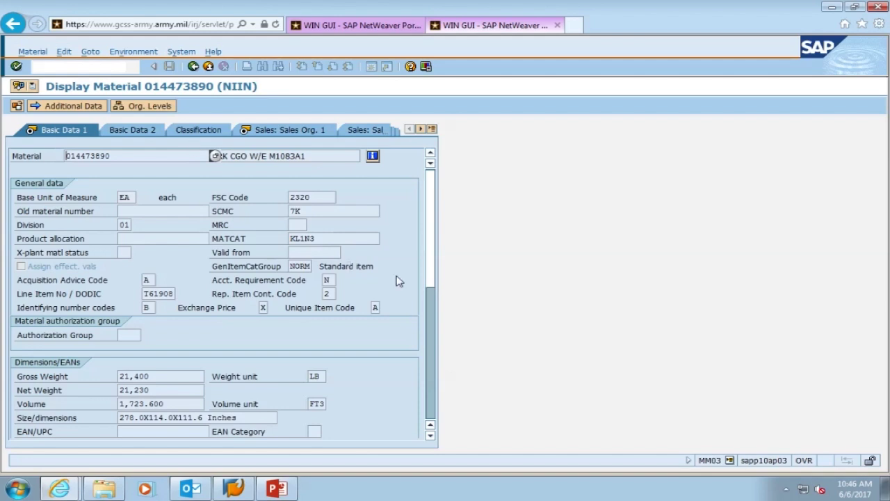
{"action": "scroll", "coordinate": [398, 280], "scroll_direction": "down", "scroll_amount": 1}
{"action": "scroll", "coordinate": [398, 280], "scroll_direction": "down", "scroll_amount": 4}
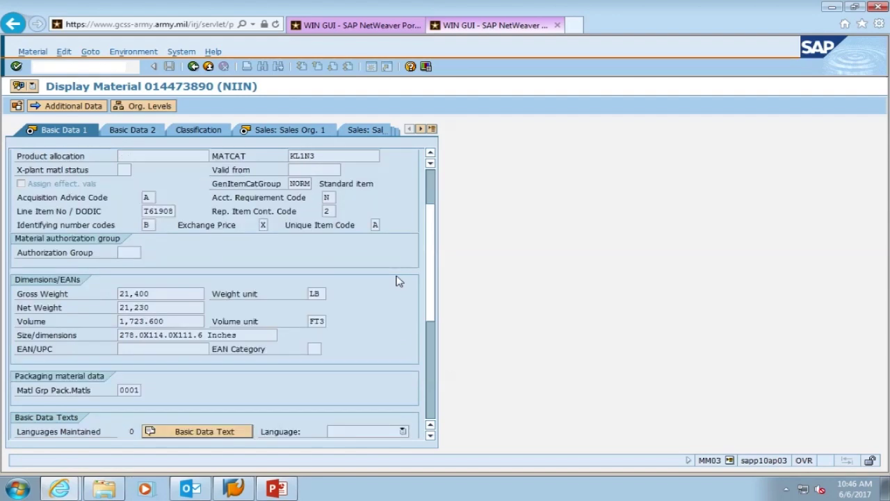
{"action": "scroll", "coordinate": [398, 280], "scroll_direction": "down", "scroll_amount": 3}
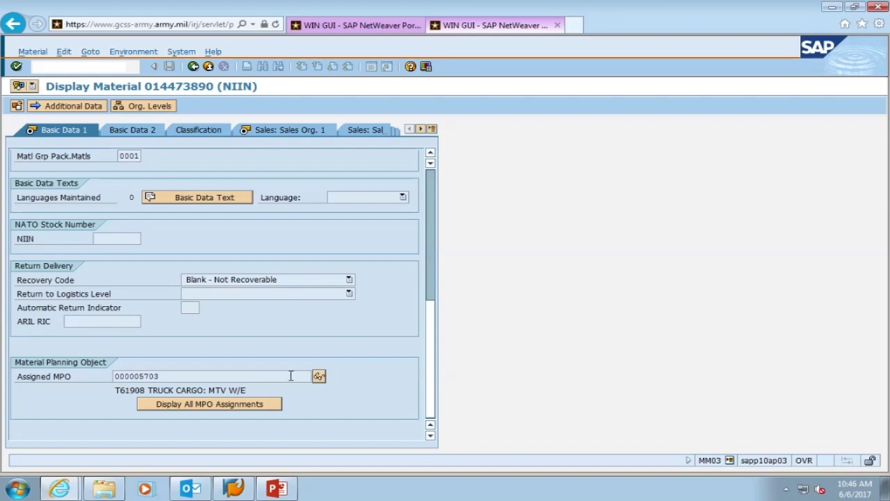
{"action": "scroll", "coordinate": [406, 362], "scroll_direction": "up", "scroll_amount": 6}
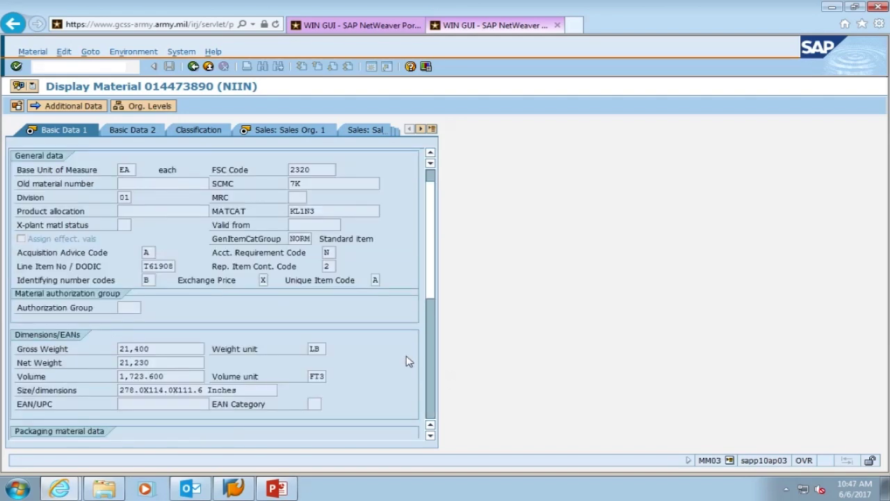
Step: Step through the Purchasing view to Plant Data / Stor. 1
{"action": "key", "text": "Return"}
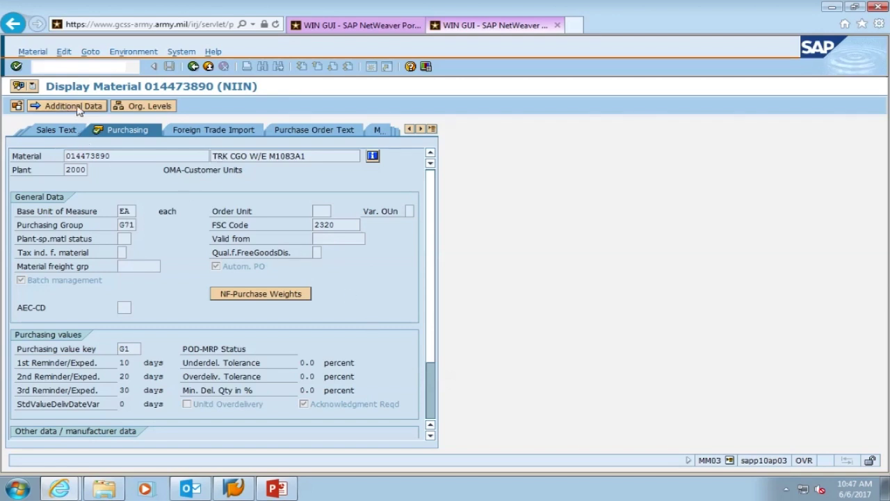
{"action": "key", "text": "Return"}
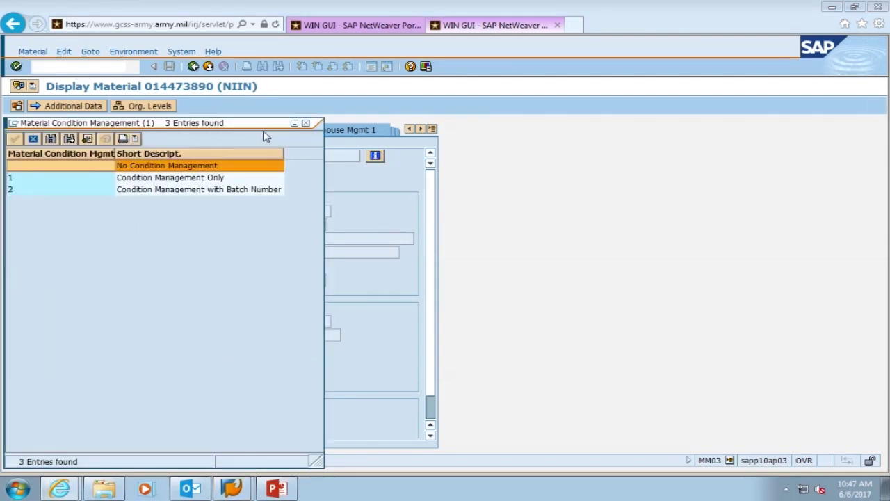
Step: Move the Material Condition Management value list aside, review it, and close it
{"action": "left_click_drag", "start_coordinate": [262, 125], "coordinate": [723, 105]}
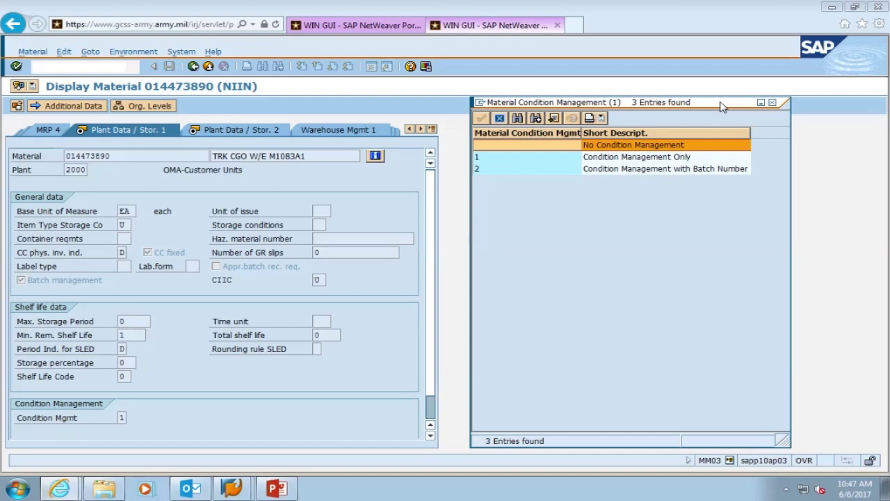
{"action": "left_click", "coordinate": [773, 103]}
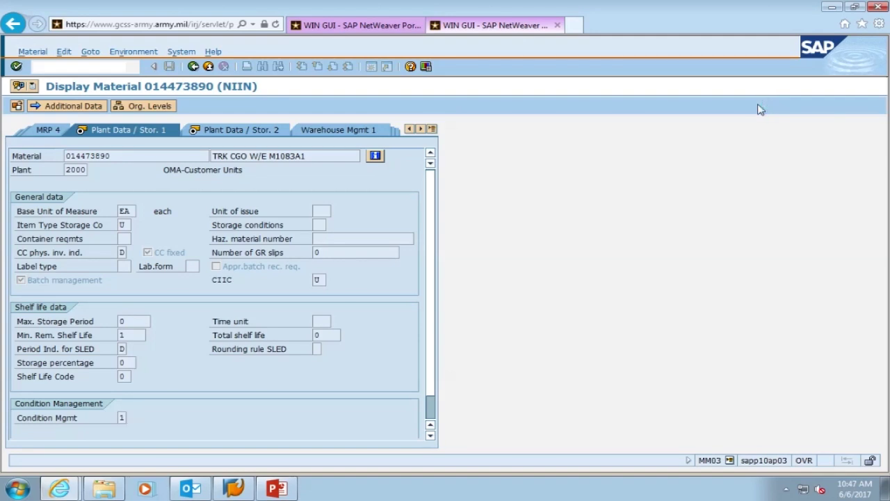
Step: Go to Plant Data / Stor. 2 and list the possible values for Serial no. profile
{"action": "key", "text": "ctrl+Page_Down"}
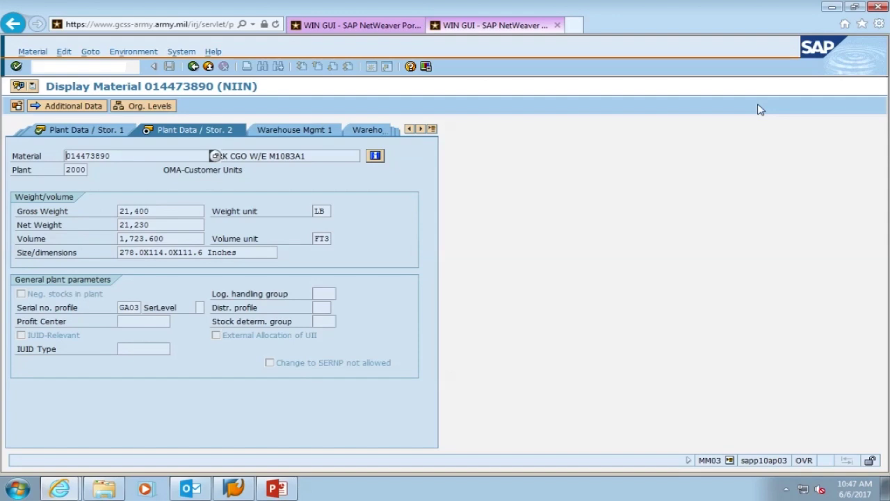
{"action": "left_click", "coordinate": [143, 308]}
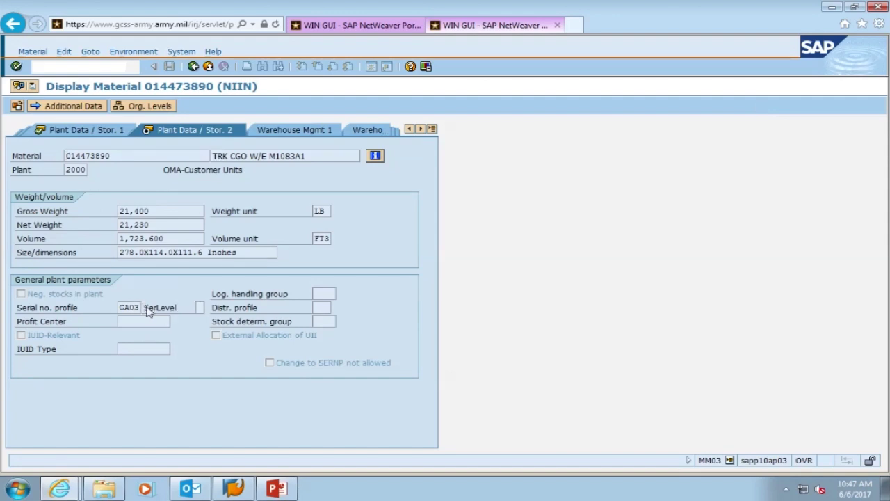
{"action": "key", "text": "F4"}
Step: Move the serial number profile list aside, point out GA03 Structure-RPT, and close it
{"action": "left_click_drag", "start_coordinate": [206, 164], "coordinate": [624, 129]}
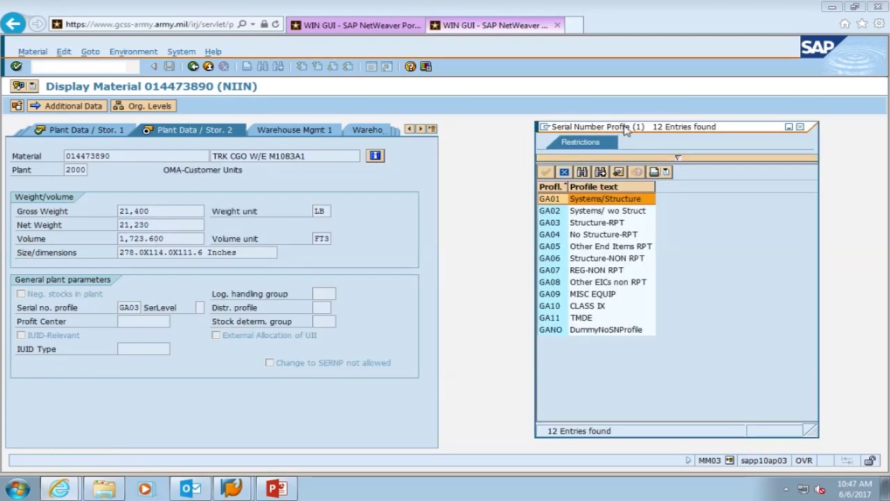
{"action": "left_click", "coordinate": [626, 222]}
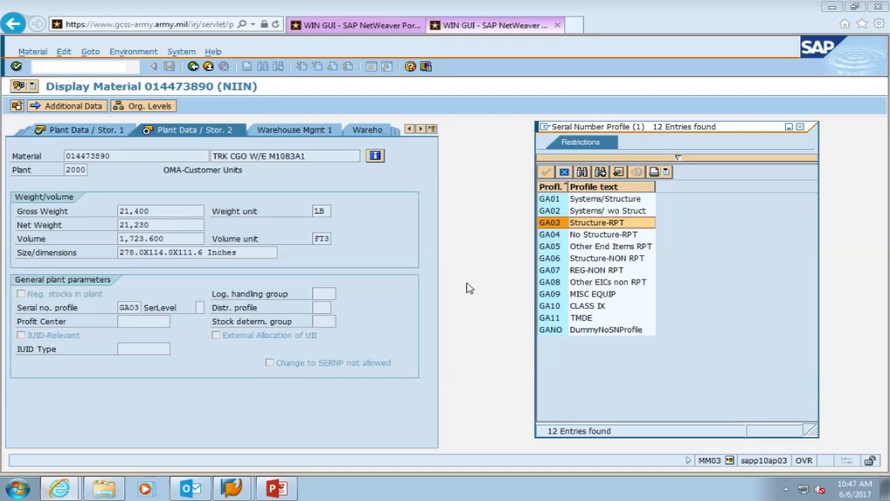
{"action": "left_click", "coordinate": [799, 126]}
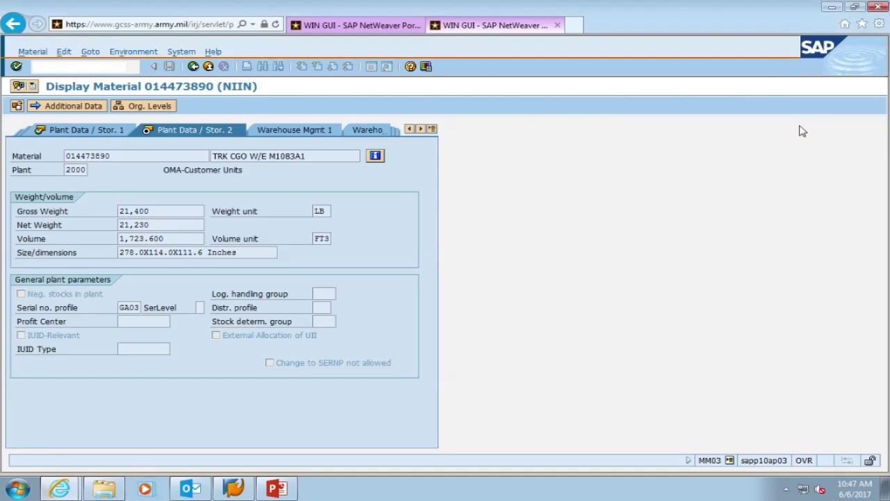